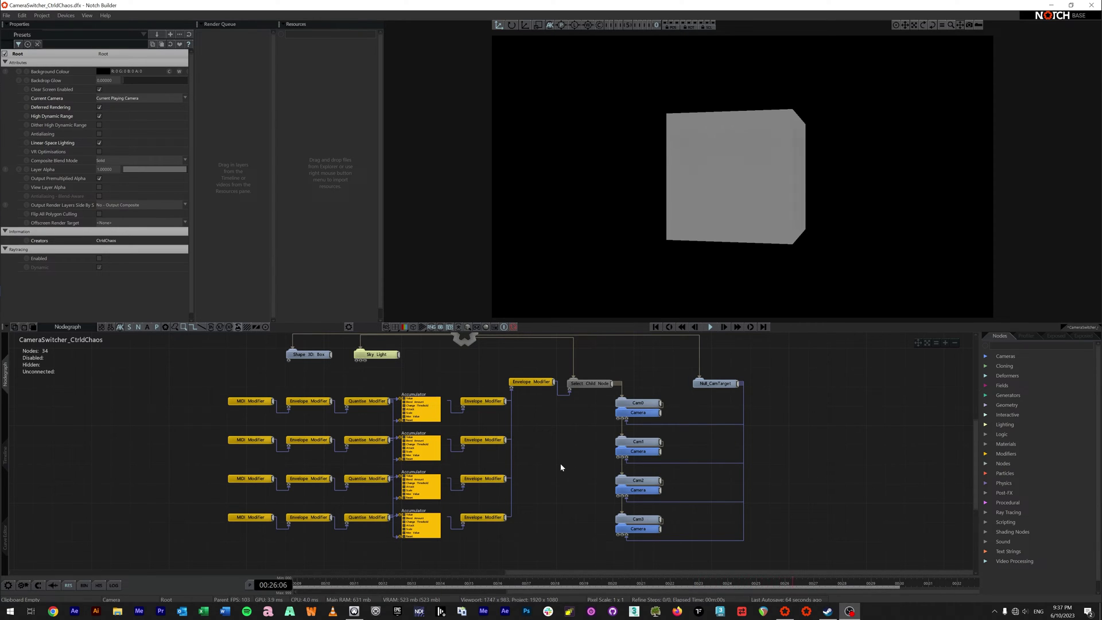
Inspect the attributes of the Select Child Node, the first MIDI chain's nodes, the second row's output Envelope Modifier and the combined Envelope Modifier
{"action": "left_click", "coordinate": [596, 386]}
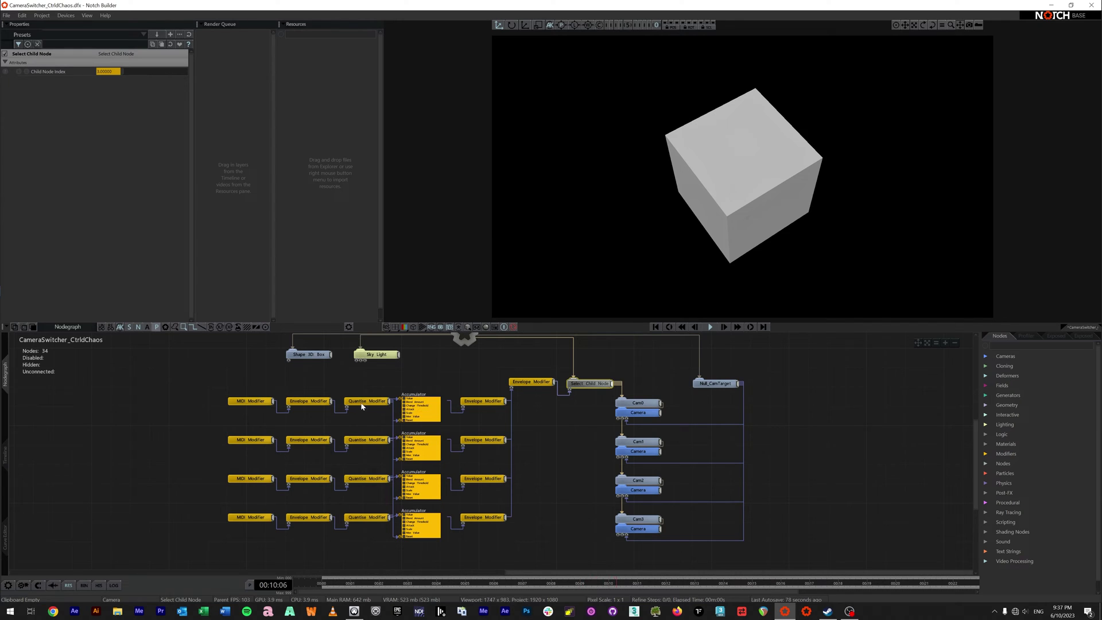
{"action": "left_click", "coordinate": [444, 366]}
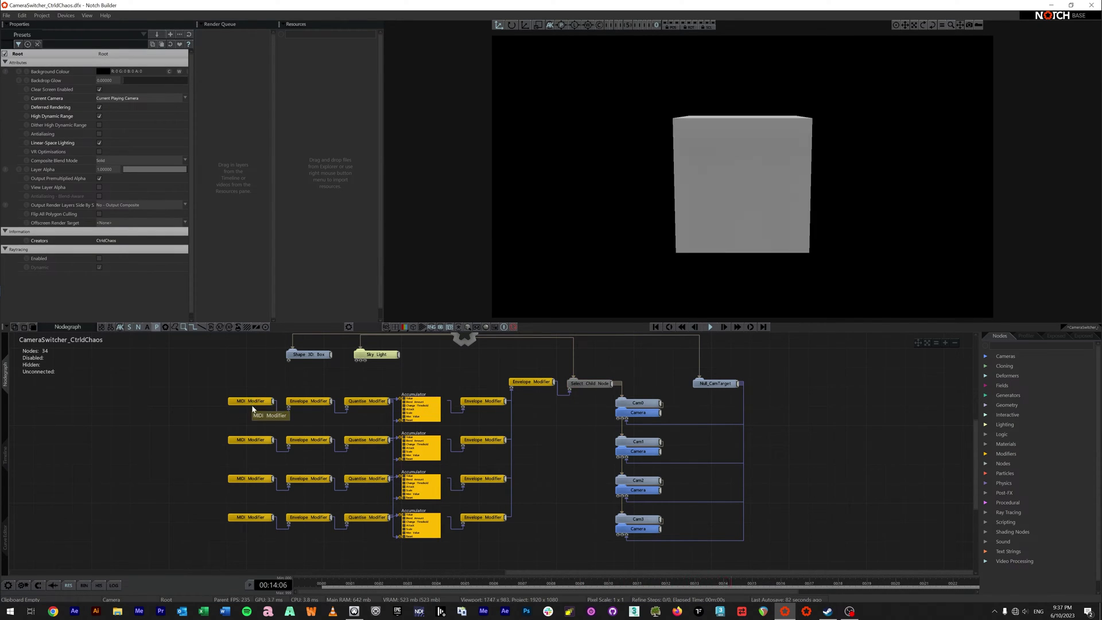
{"action": "left_click", "coordinate": [256, 404]}
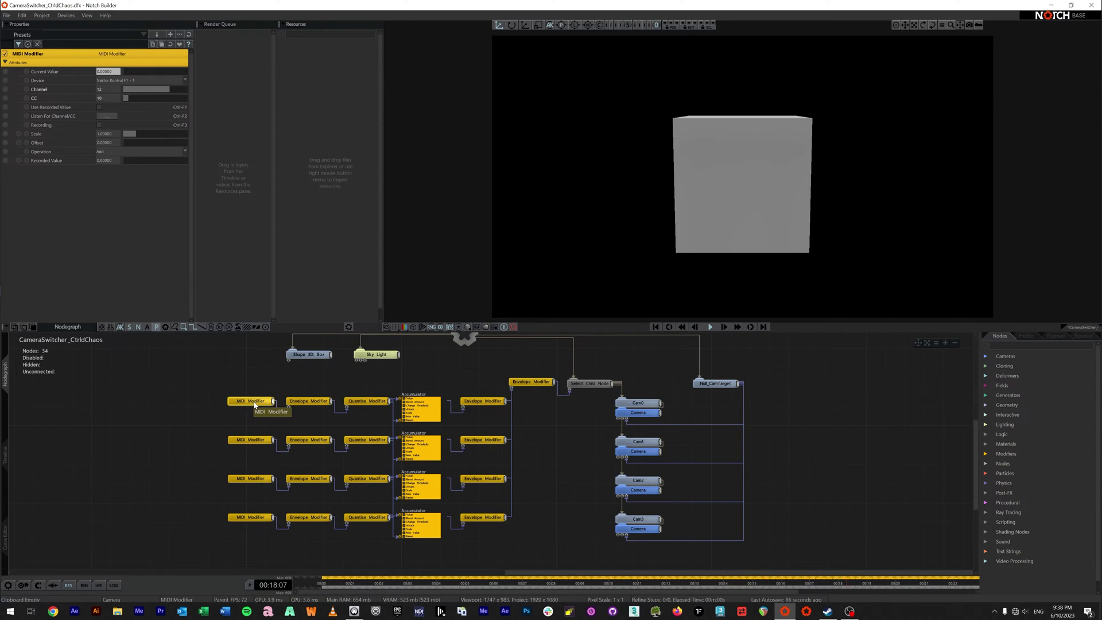
{"action": "left_click", "coordinate": [299, 404]}
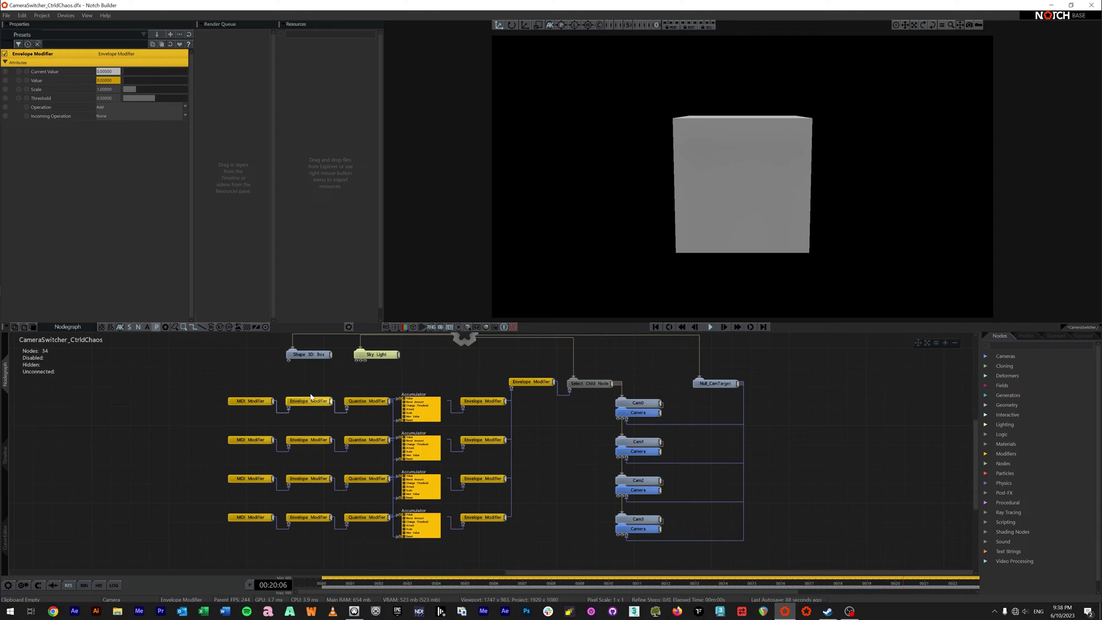
{"action": "left_click", "coordinate": [360, 402]}
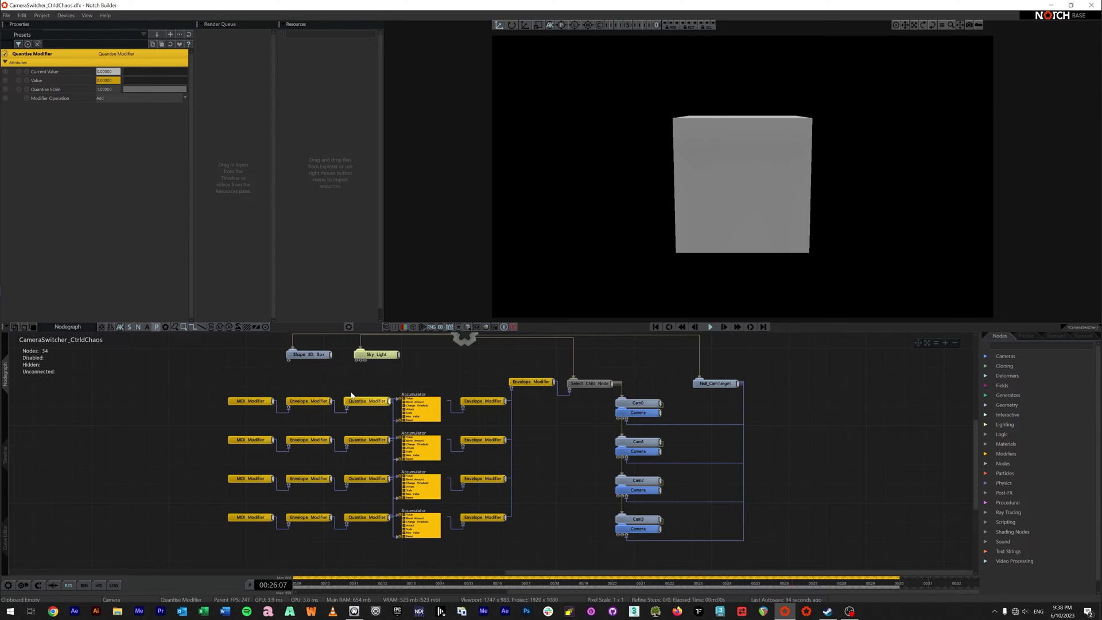
{"action": "left_click", "coordinate": [429, 420]}
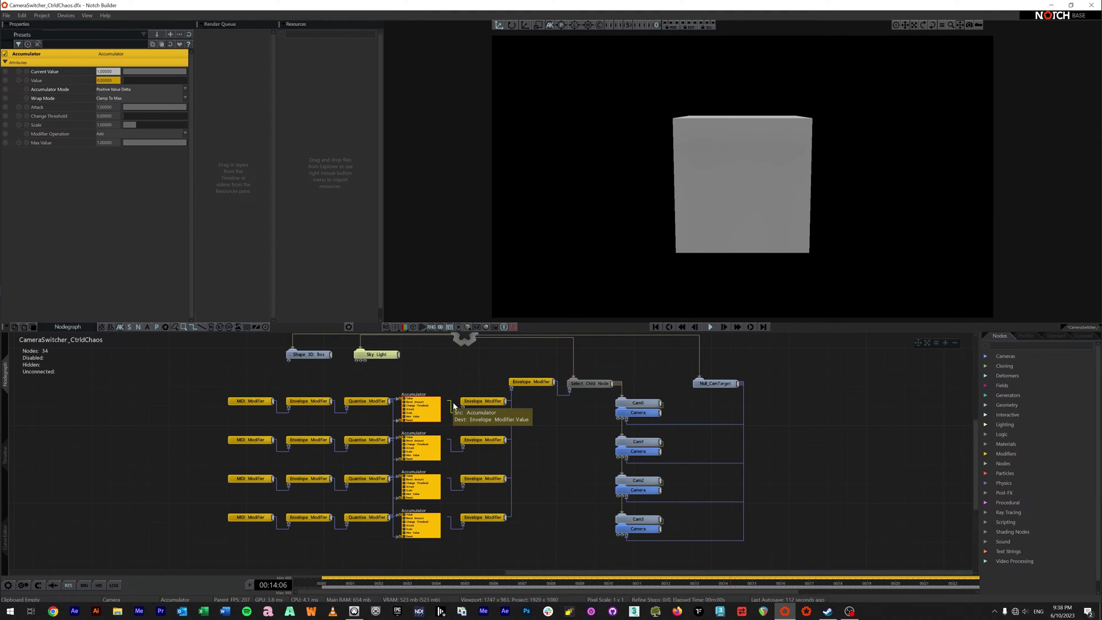
{"action": "left_click", "coordinate": [484, 402]}
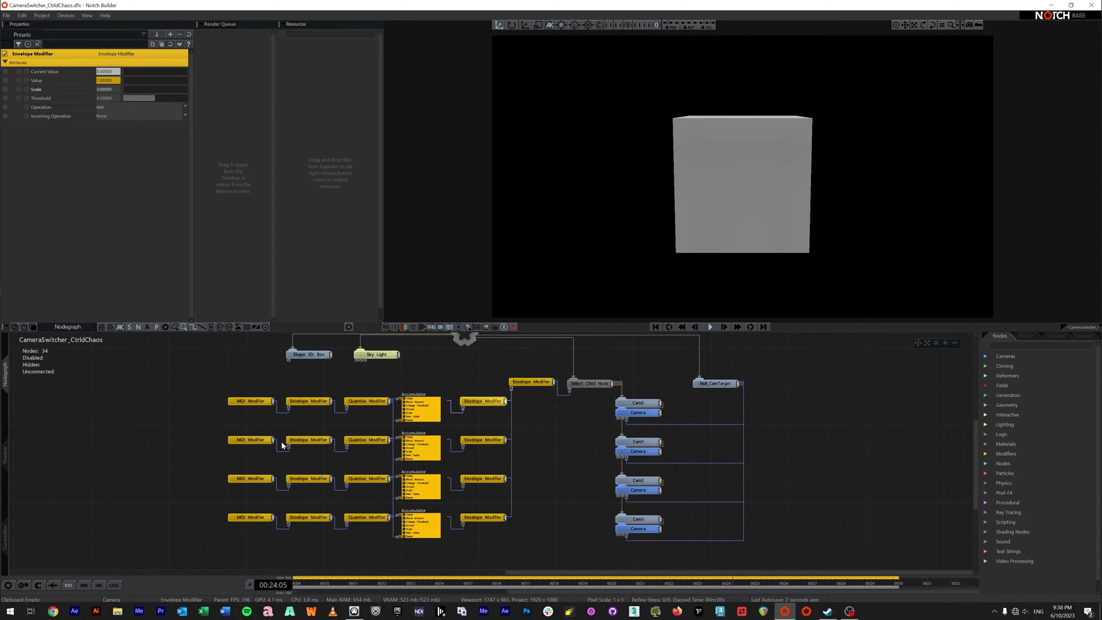
{"action": "left_click", "coordinate": [487, 439]}
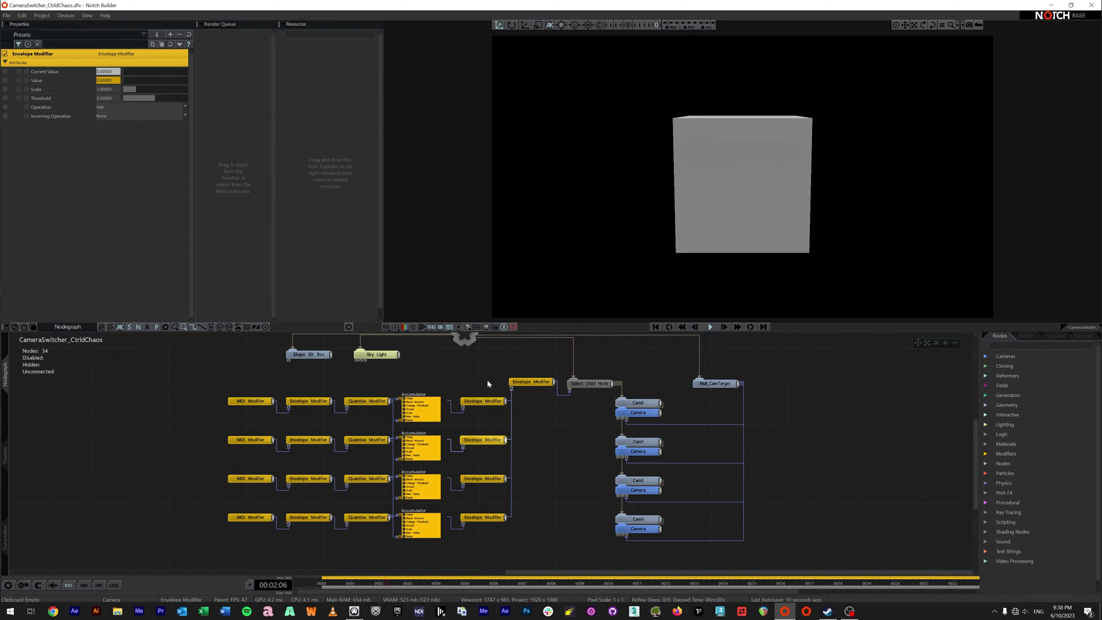
{"action": "left_click", "coordinate": [532, 382]}
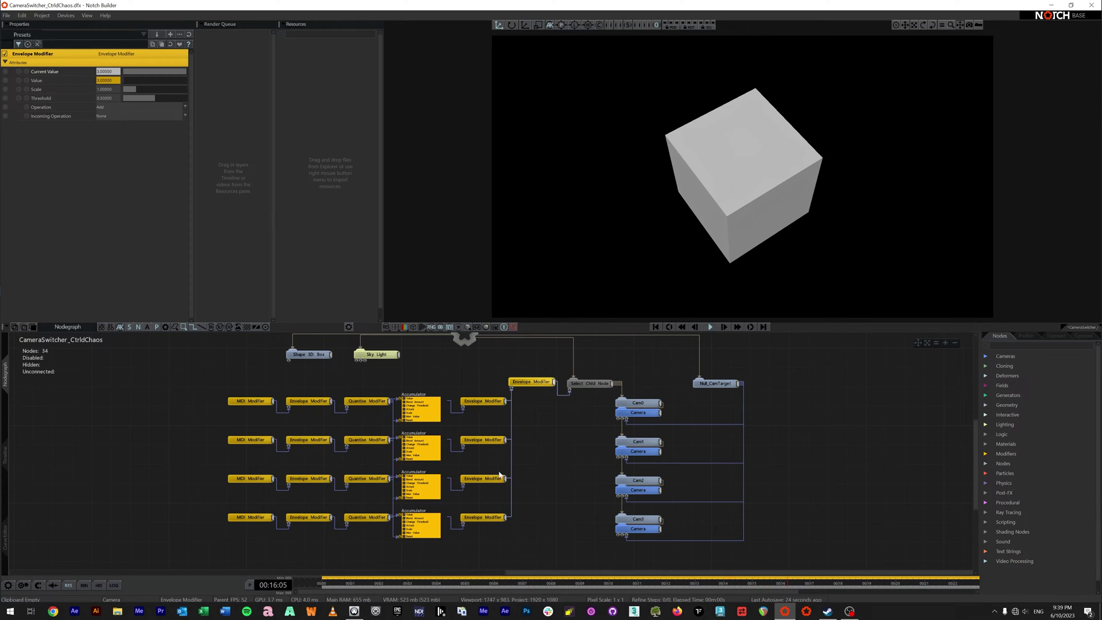
Examine the first row's Accumulator and Quantise Modifier settings and trace the Value and Reset connections across the four Accumulator rows
{"action": "left_click", "coordinate": [417, 418]}
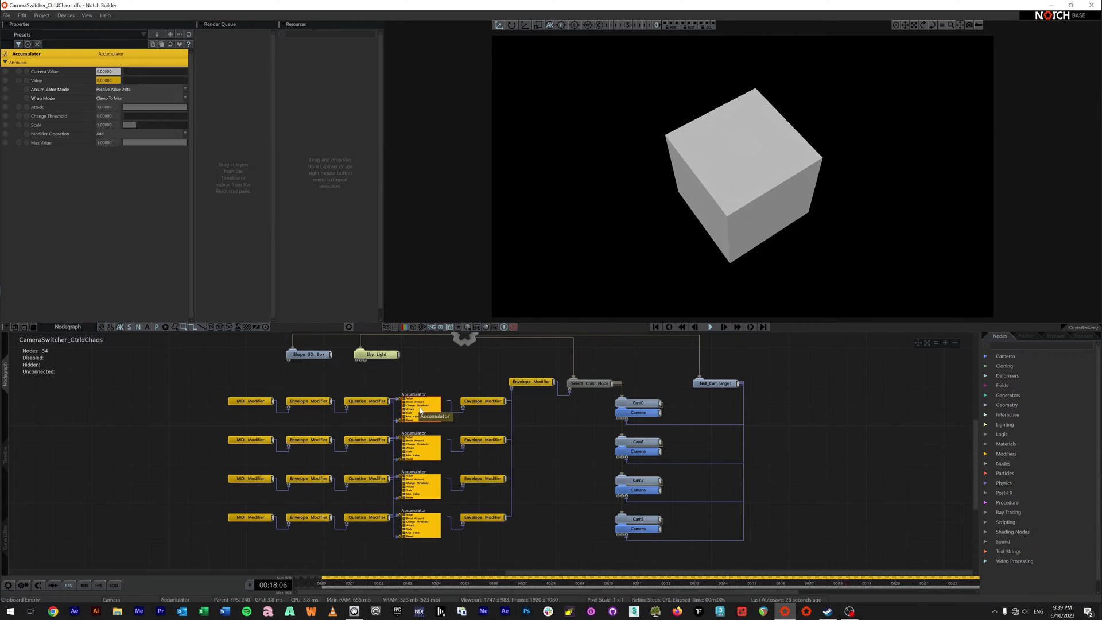
{"action": "double_click", "coordinate": [426, 403]}
{"action": "scroll", "coordinate": [409, 430], "scroll_direction": "up", "scroll_amount": 4}
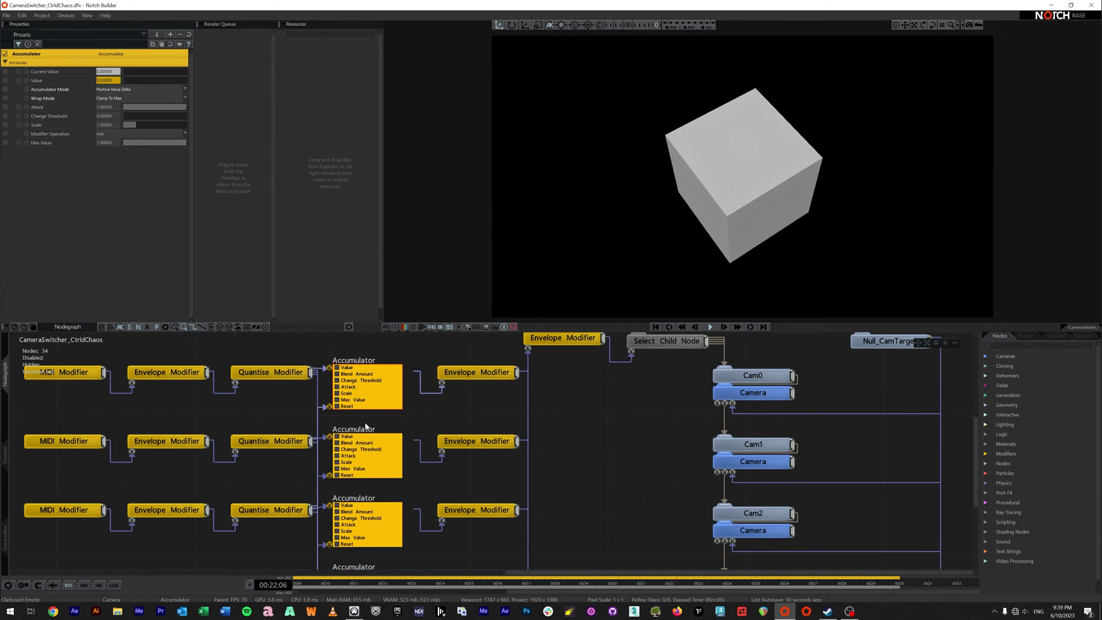
{"action": "middle_click_drag", "start_coordinate": [342, 426], "coordinate": [505, 420]}
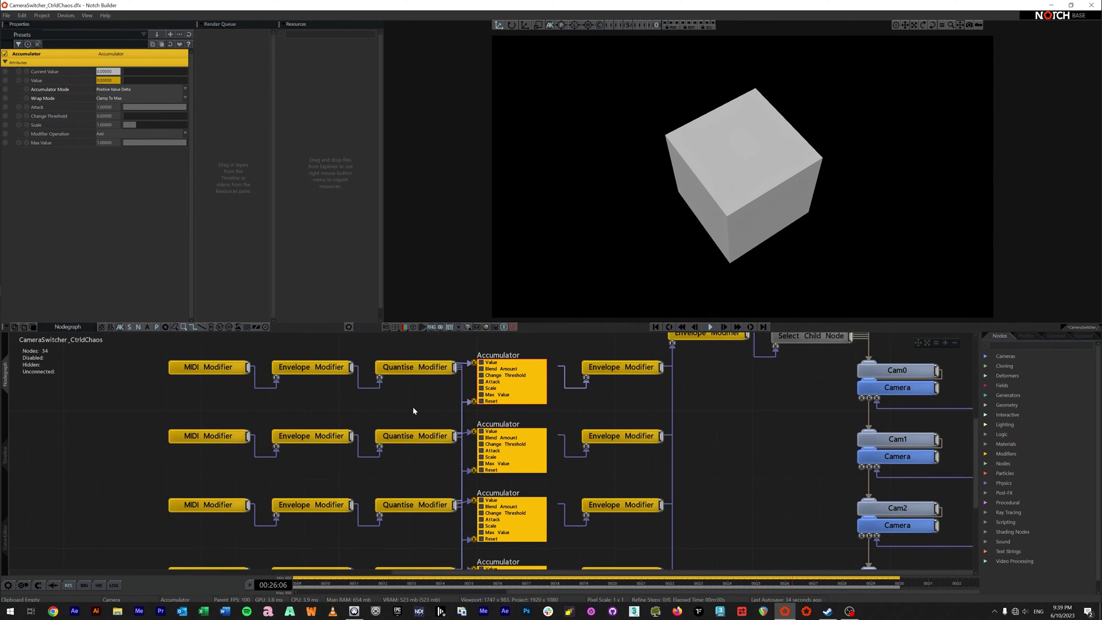
{"action": "left_click", "coordinate": [428, 390]}
{"action": "left_click", "coordinate": [434, 368]}
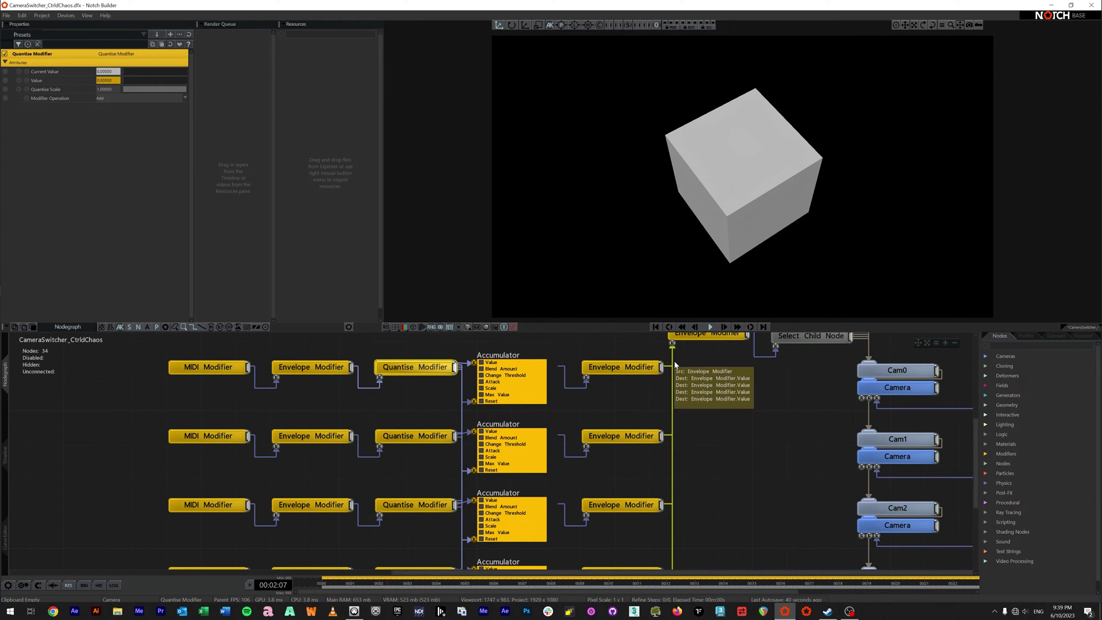
{"action": "middle_click_drag", "start_coordinate": [427, 410], "coordinate": [400, 373]}
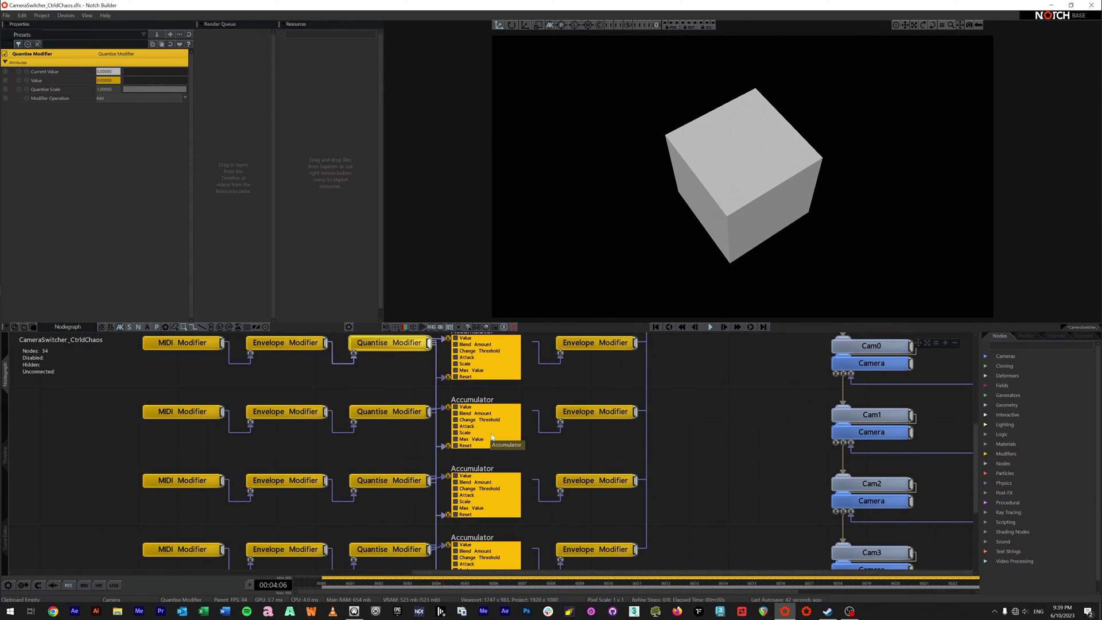
{"action": "middle_click_drag", "start_coordinate": [489, 482], "coordinate": [484, 452]}
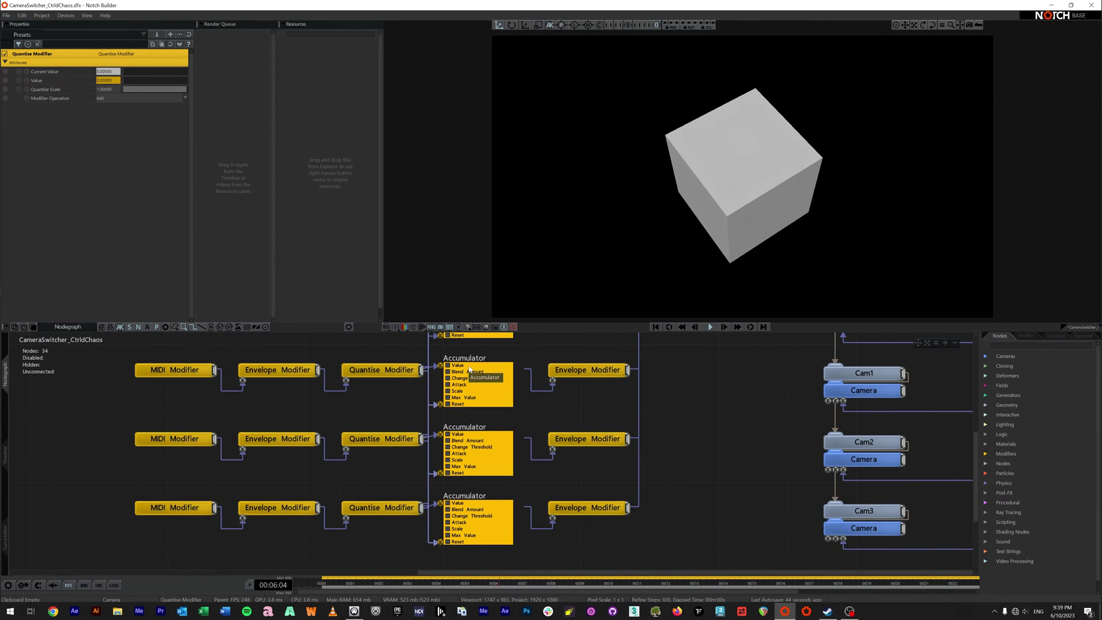
{"action": "middle_click_drag", "start_coordinate": [383, 392], "coordinate": [390, 429]}
{"action": "left_click", "coordinate": [383, 445]}
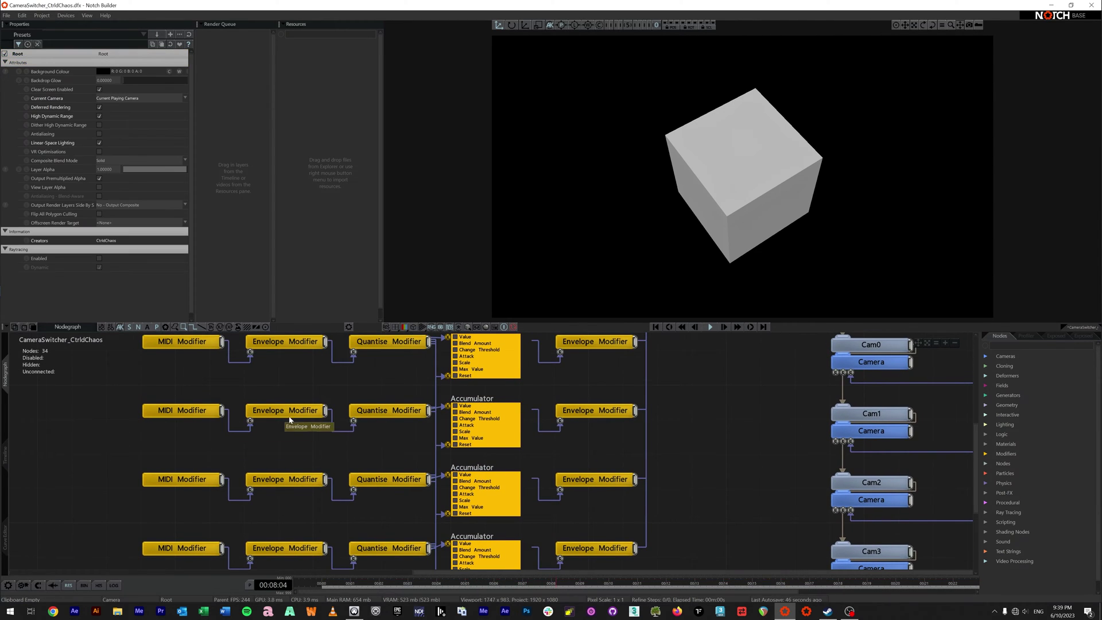
{"action": "scroll", "coordinate": [182, 414], "scroll_direction": "up", "scroll_amount": 1}
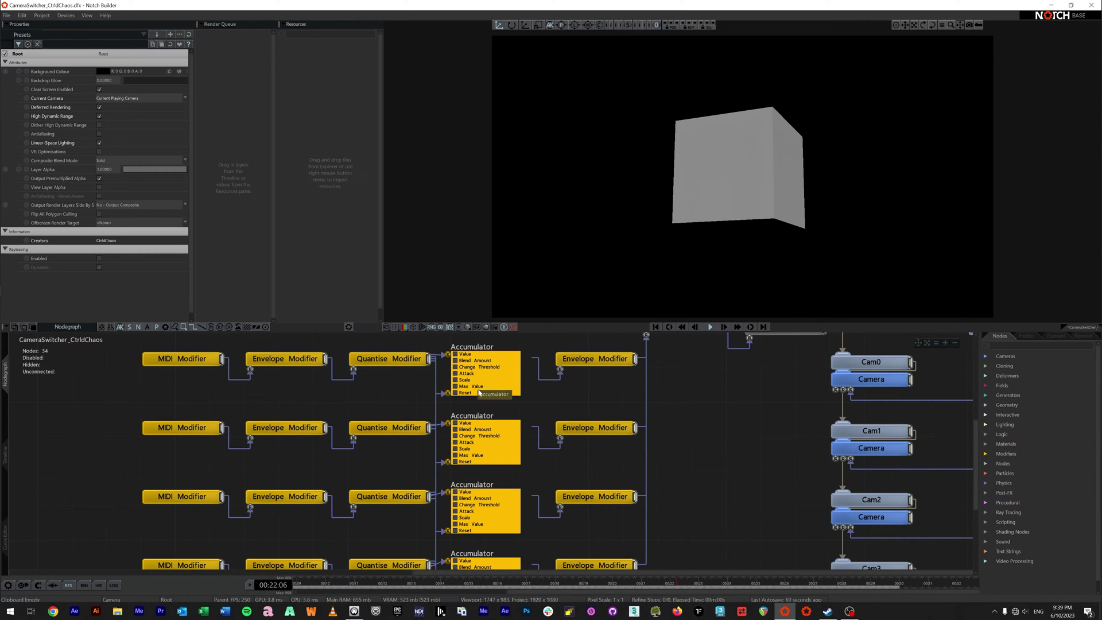
{"action": "scroll", "coordinate": [482, 467], "scroll_direction": "down", "scroll_amount": 2}
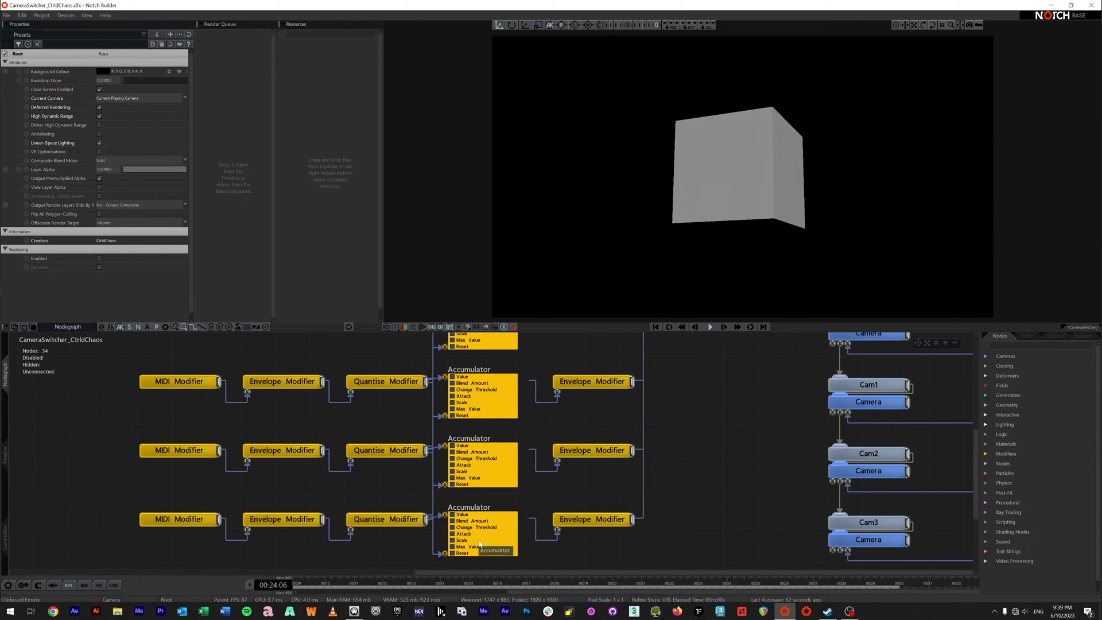
{"action": "middle_click_drag", "start_coordinate": [550, 408], "coordinate": [527, 445]}
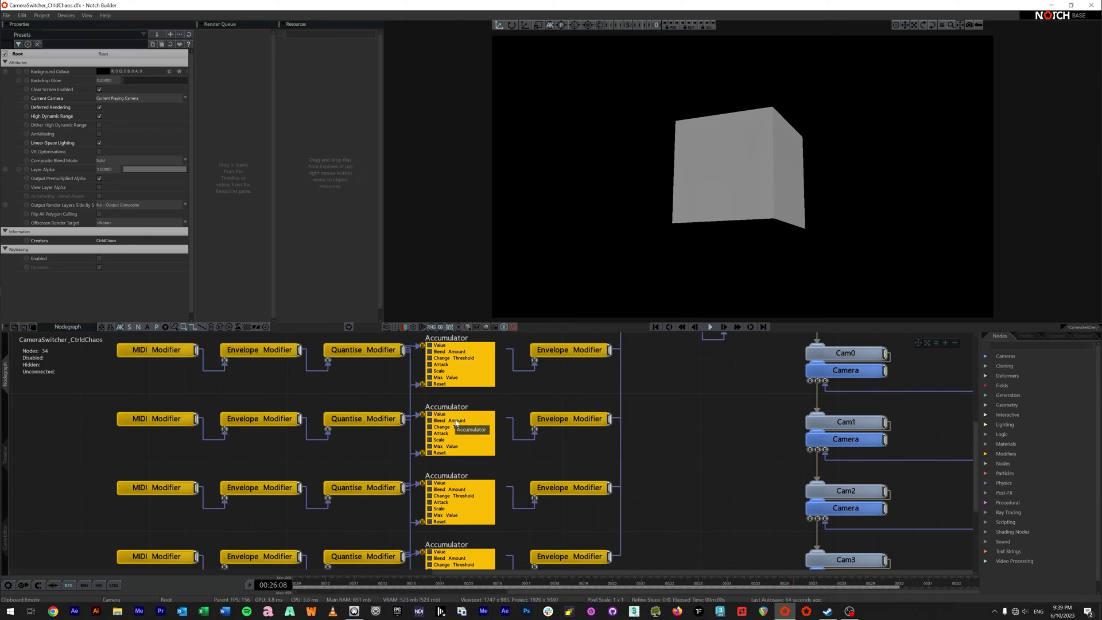
Trace the second row's signal from its output Envelope Modifier through the combined Envelope Modifier to the Select Child Node's Child Node Index
{"action": "left_click", "coordinate": [566, 419]}
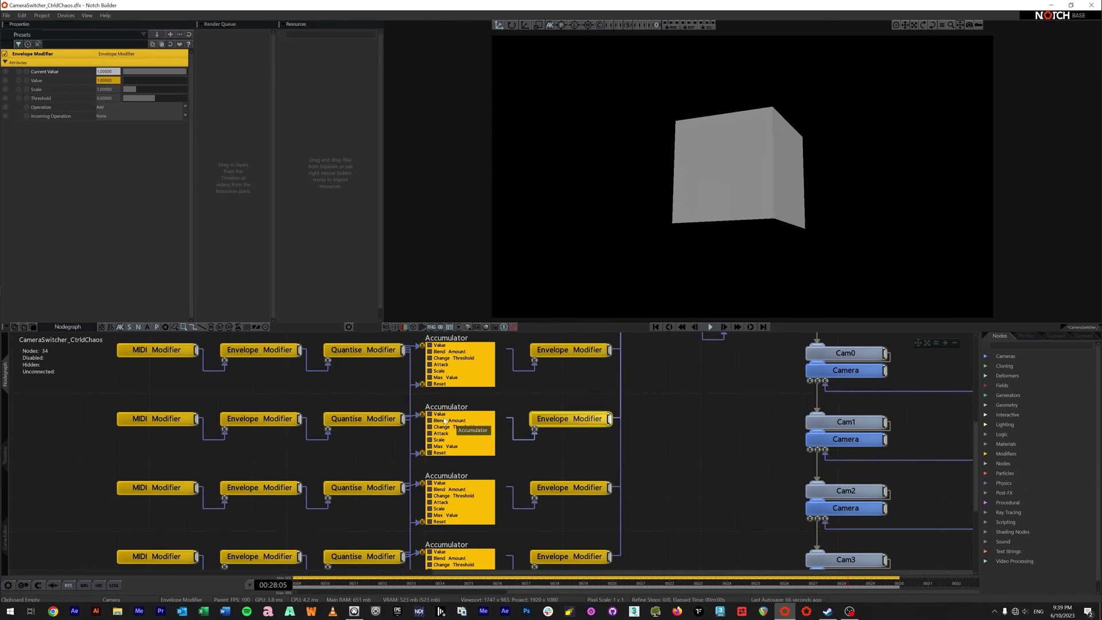
{"action": "middle_click_drag", "start_coordinate": [640, 343], "coordinate": [528, 470]}
{"action": "left_click", "coordinate": [543, 444]}
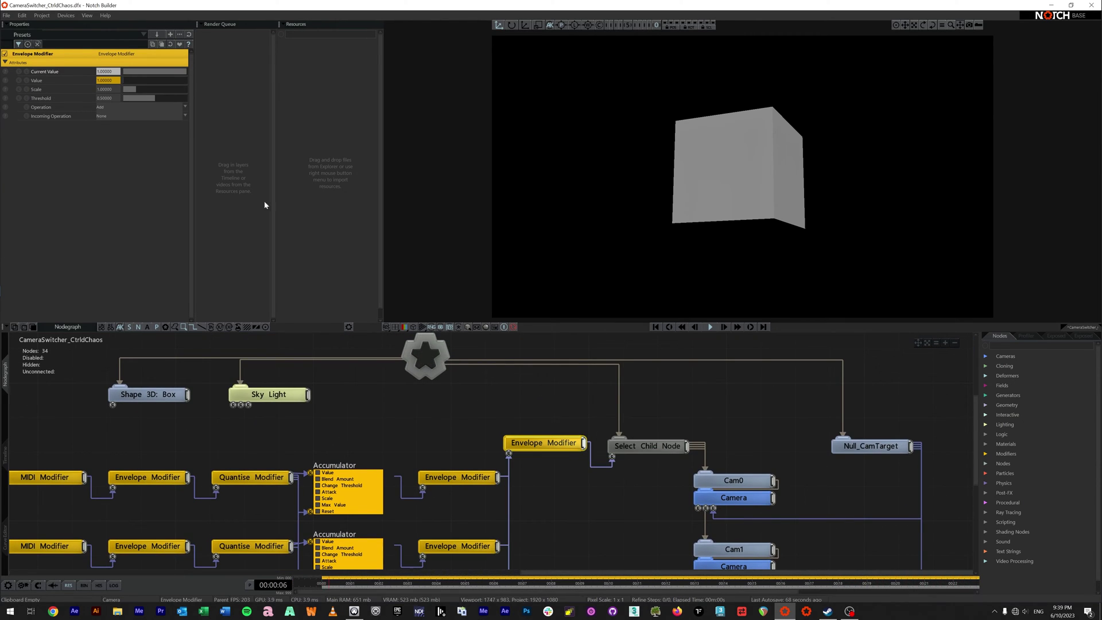
{"action": "left_click", "coordinate": [646, 446]}
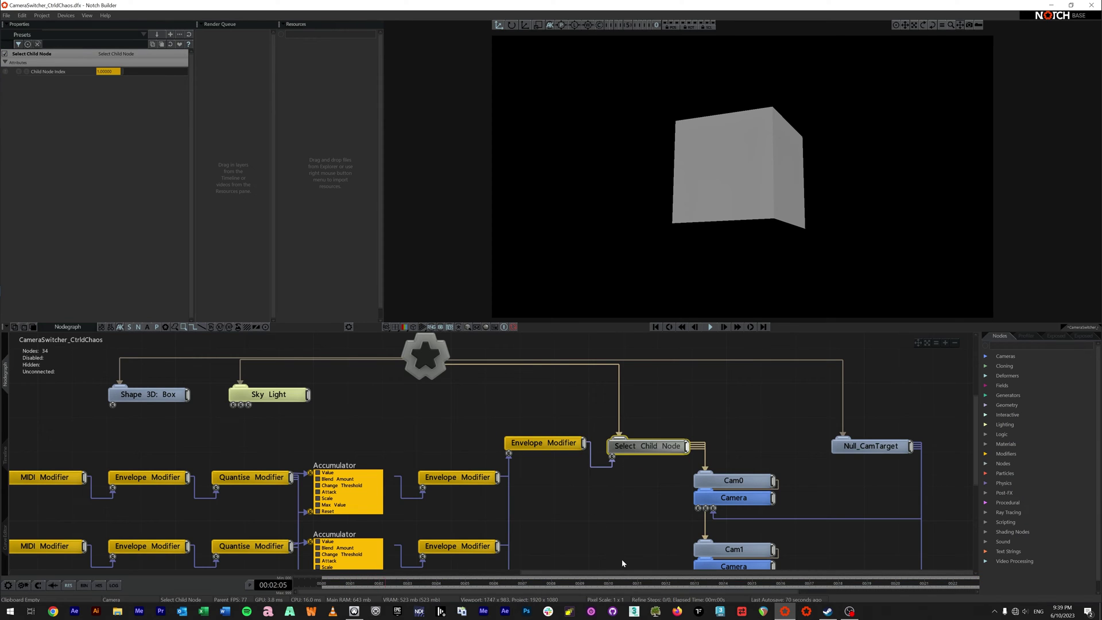
{"action": "middle_click_drag", "start_coordinate": [622, 560], "coordinate": [690, 485]}
{"action": "left_click", "coordinate": [645, 456]}
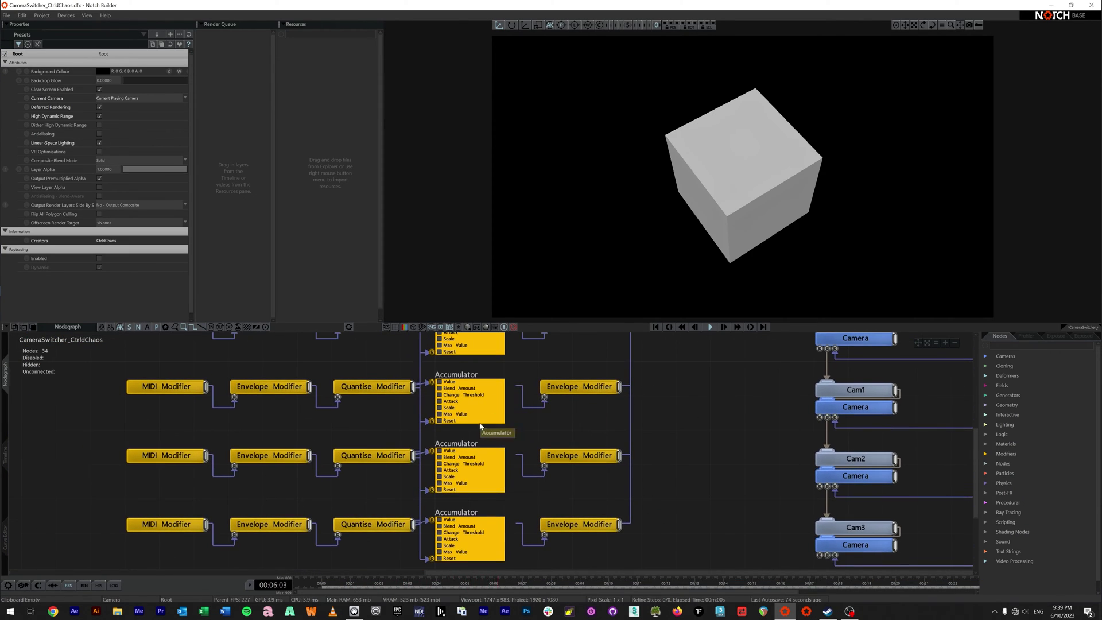
Inspect the output Envelope Modifiers of the second and fourth rows, the fourth Accumulator, and the Cam0 to Cam3 nodes they select
{"action": "left_click", "coordinate": [578, 387]}
{"action": "left_click", "coordinate": [679, 496]}
{"action": "left_click", "coordinate": [580, 526]}
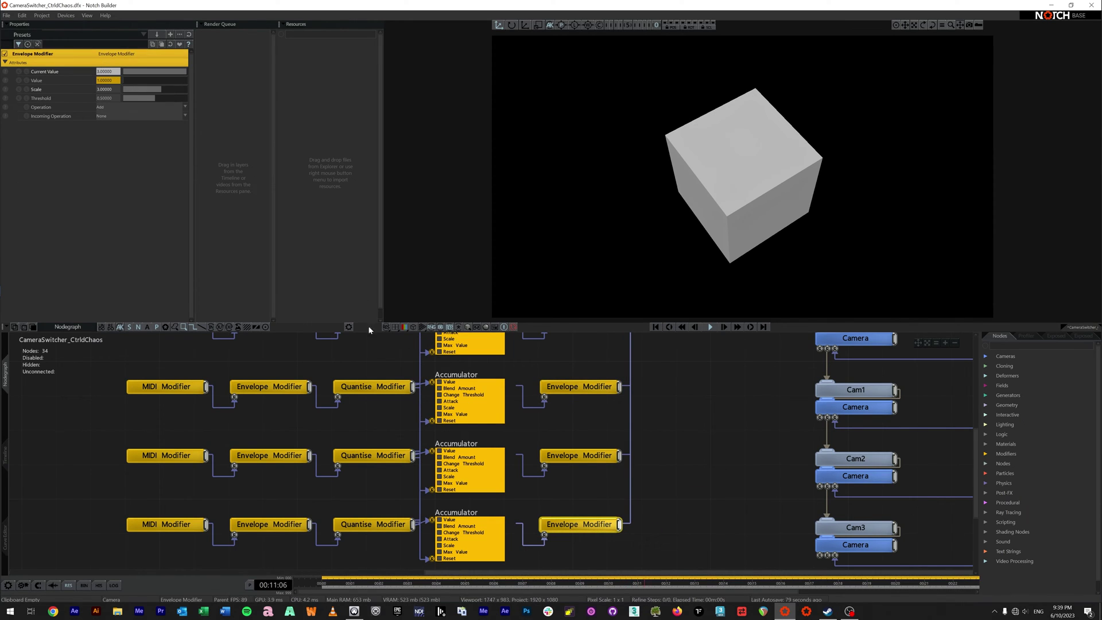
{"action": "left_click", "coordinate": [476, 545]}
{"action": "left_click", "coordinate": [577, 524]}
{"action": "middle_click_drag", "start_coordinate": [728, 467], "coordinate": [600, 575]}
{"action": "middle_click_drag", "start_coordinate": [726, 502], "coordinate": [622, 402]}
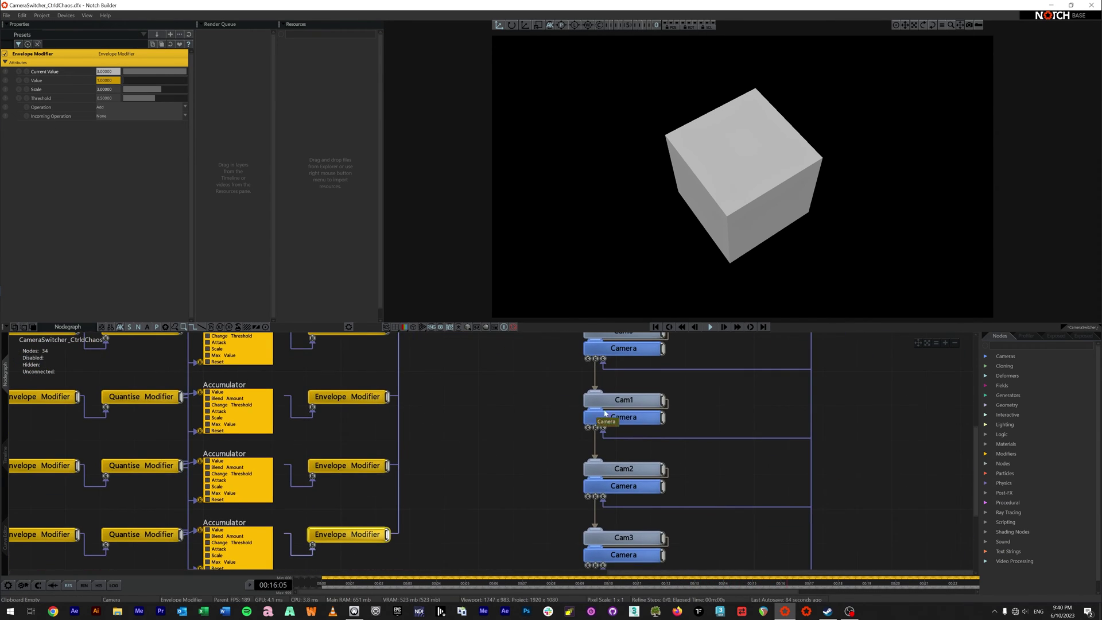
{"action": "middle_click_drag", "start_coordinate": [661, 554], "coordinate": [624, 485]}
{"action": "middle_click_drag", "start_coordinate": [511, 471], "coordinate": [543, 576]}
{"action": "middle_click_drag", "start_coordinate": [512, 512], "coordinate": [511, 485]}
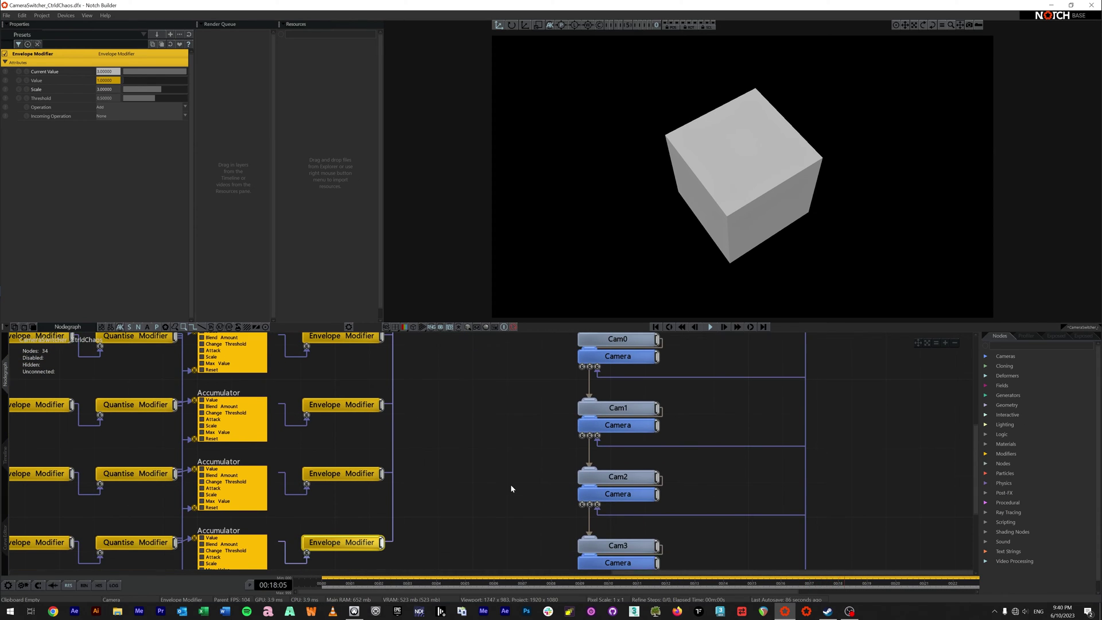
Stagger the lower three modifier rows progressively to the right in the nodegraph, spreading out their Quantise-to-Accumulator wiring
{"action": "scroll", "coordinate": [472, 448], "scroll_direction": "down", "scroll_amount": 3}
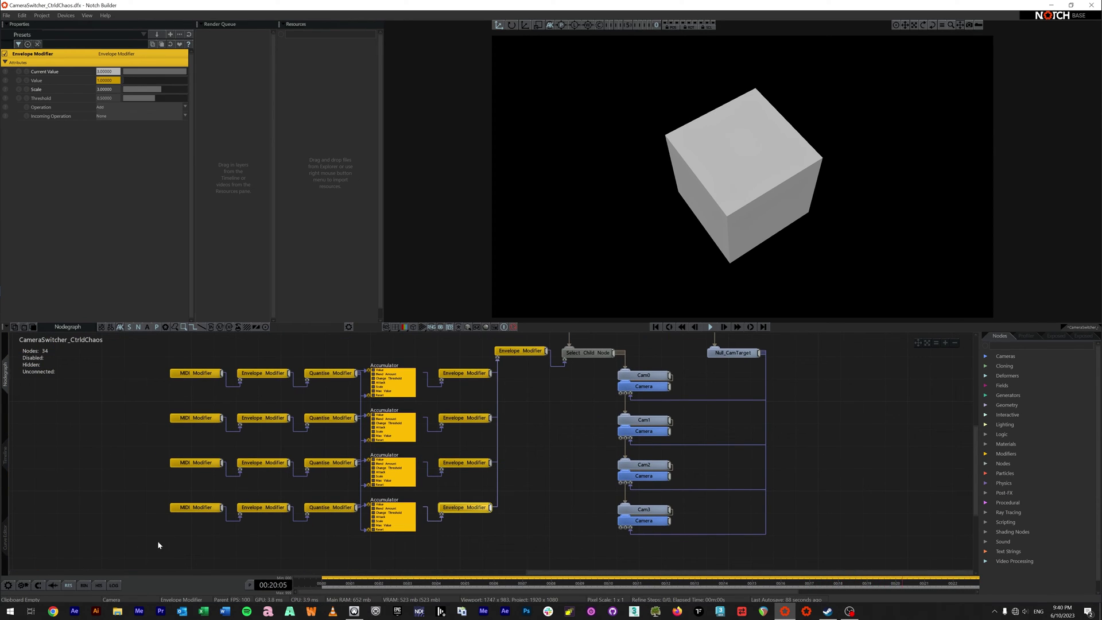
{"action": "left_click_drag", "start_coordinate": [161, 542], "coordinate": [476, 430]}
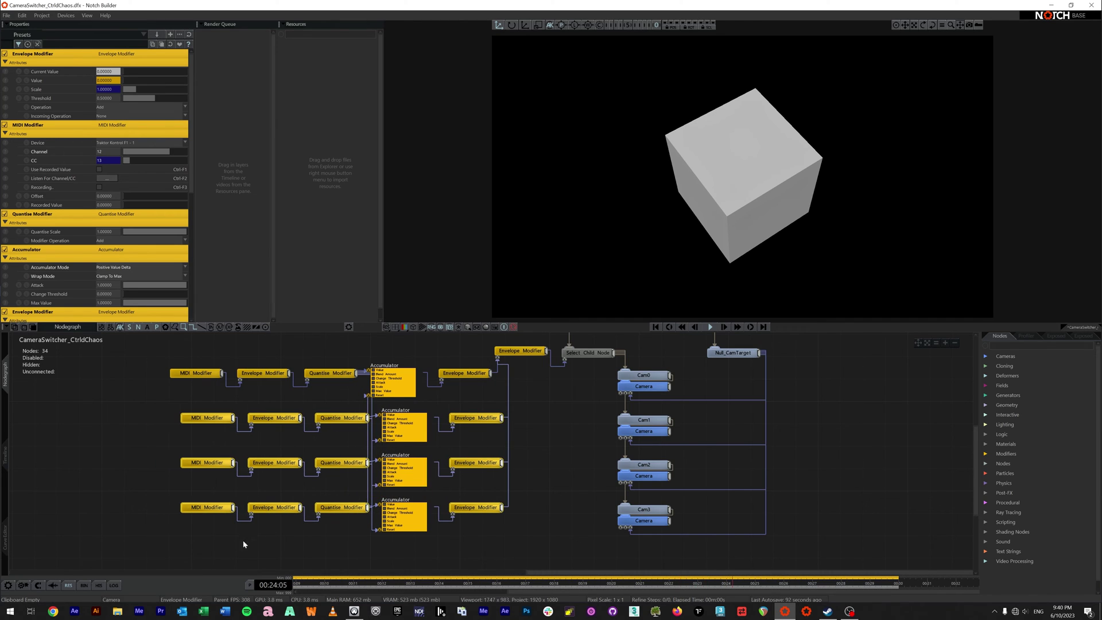
{"action": "left_click_drag", "start_coordinate": [197, 548], "coordinate": [479, 454]}
{"action": "left_click_drag", "start_coordinate": [234, 552], "coordinate": [496, 520]}
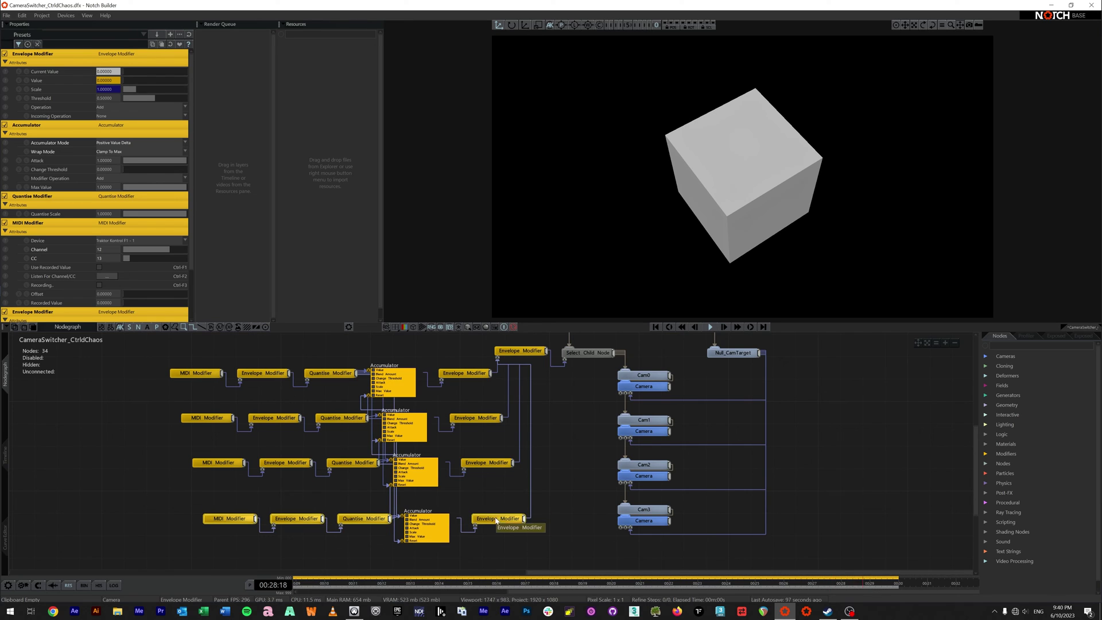
{"action": "left_click", "coordinate": [351, 391]}
{"action": "left_click", "coordinate": [352, 374]}
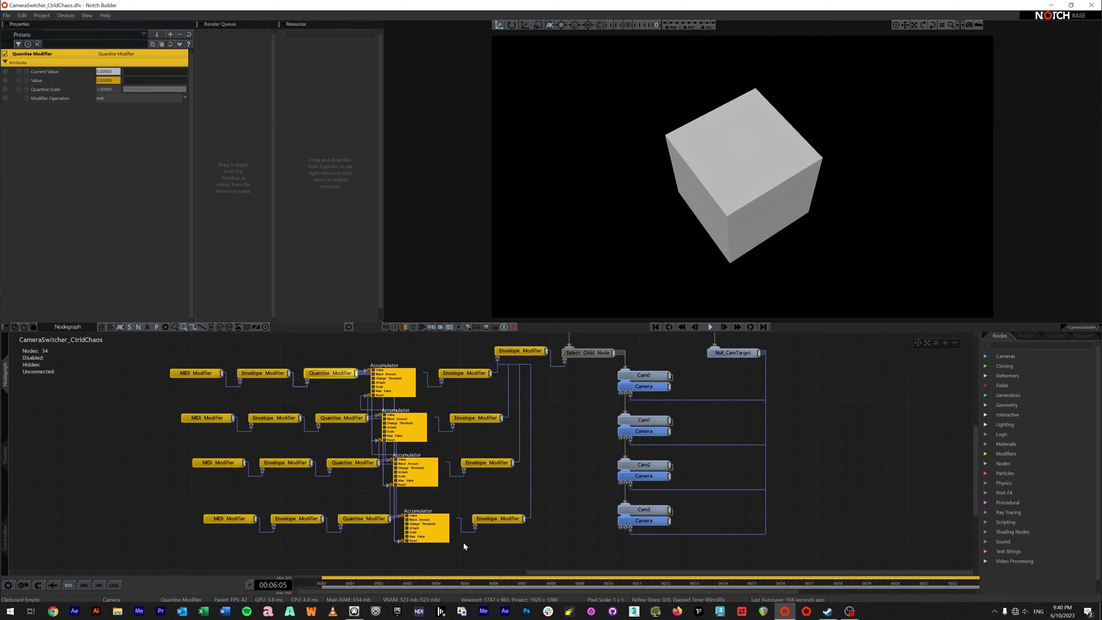
{"action": "middle_click_drag", "start_coordinate": [559, 470], "coordinate": [595, 467]}
{"action": "scroll", "coordinate": [583, 451], "scroll_direction": "down", "scroll_amount": 1}
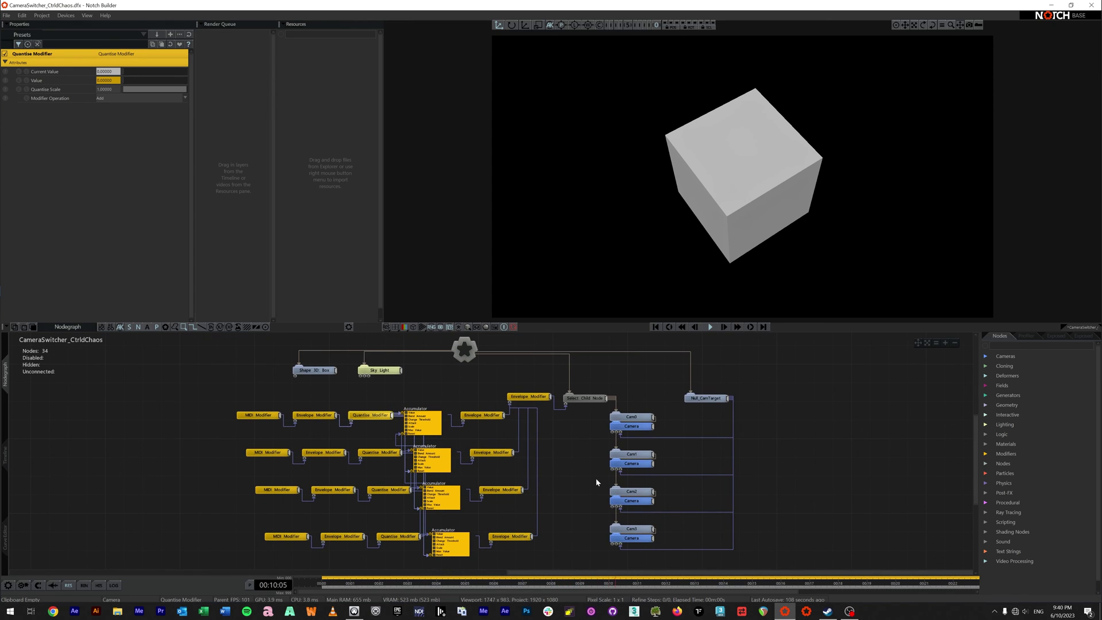
{"action": "left_click", "coordinate": [597, 475]}
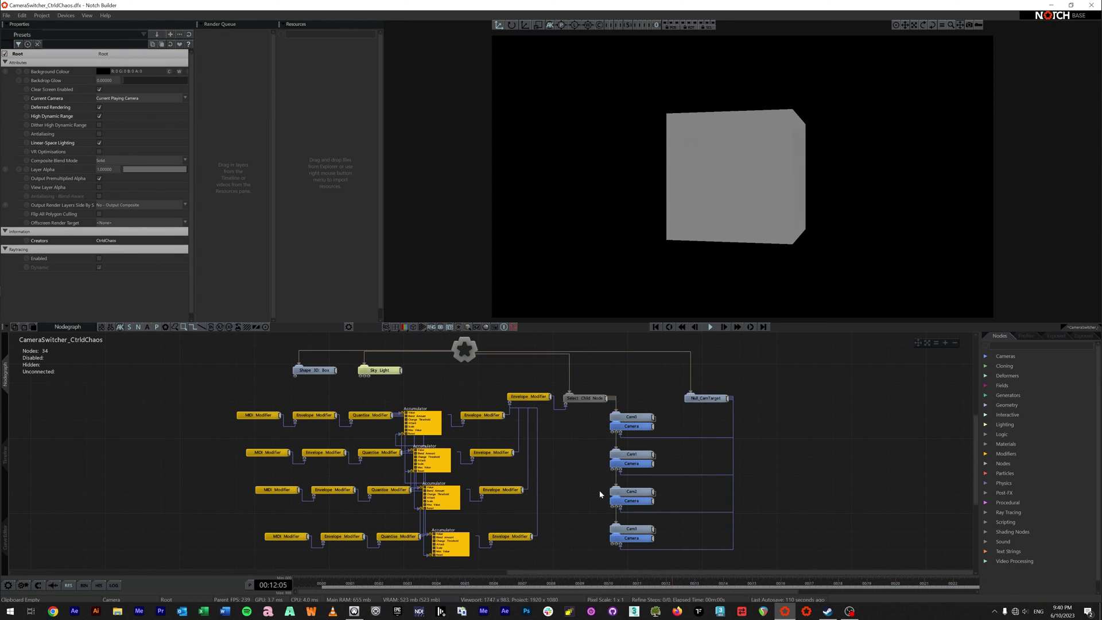